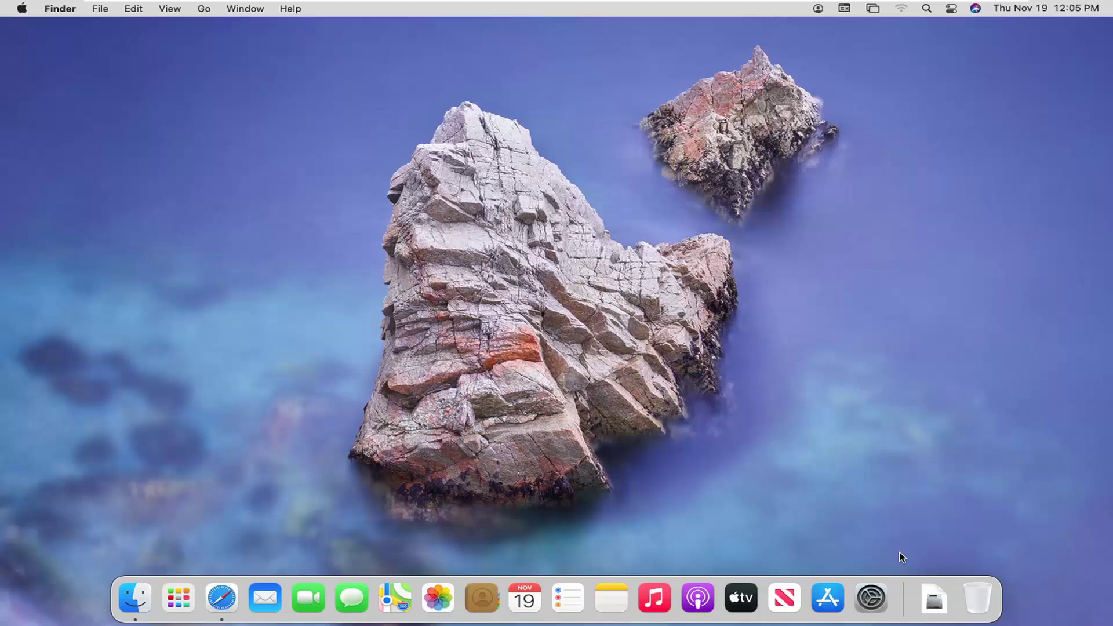
Launch System Preferences from the Dock and open the Security & Privacy pane.
click(874, 598)
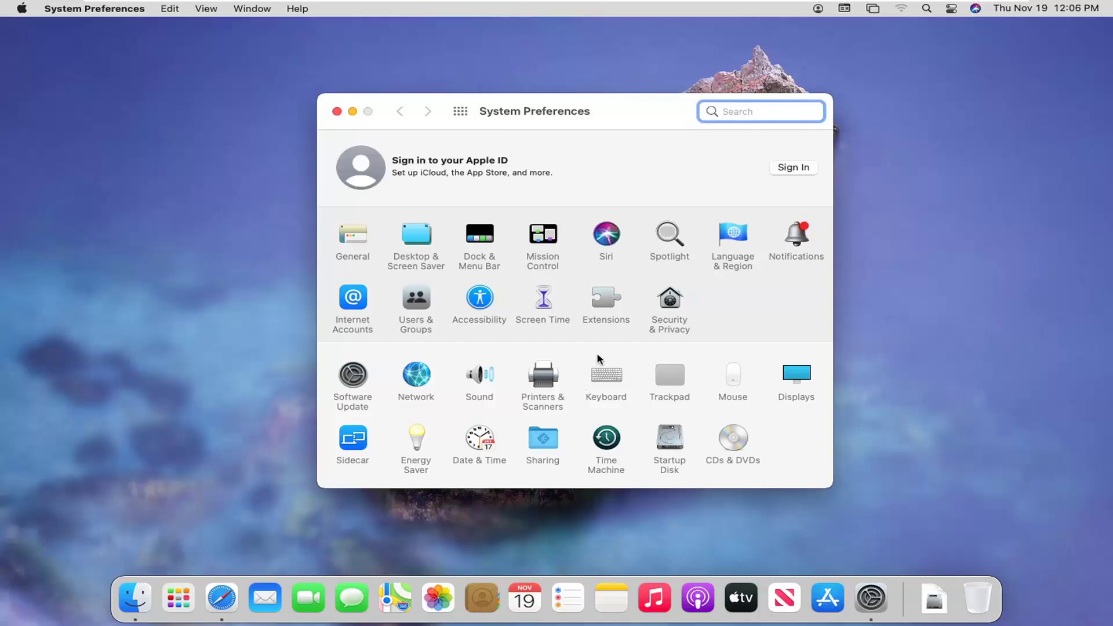
click(666, 308)
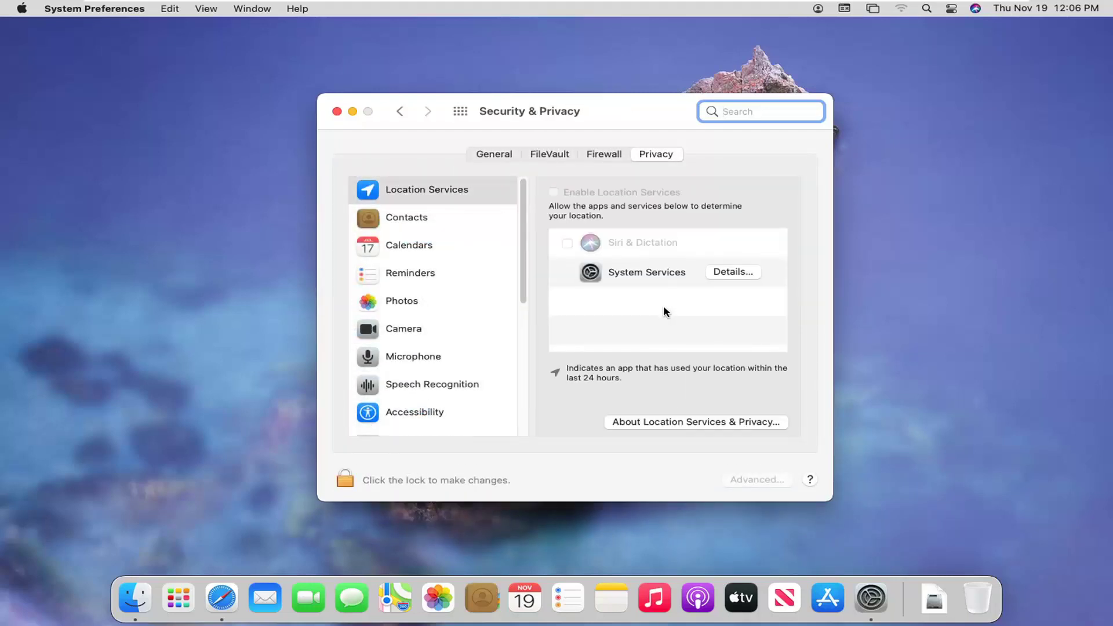
Glance at the Camera privacy list, then show the Microphone privacy list.
click(401, 329)
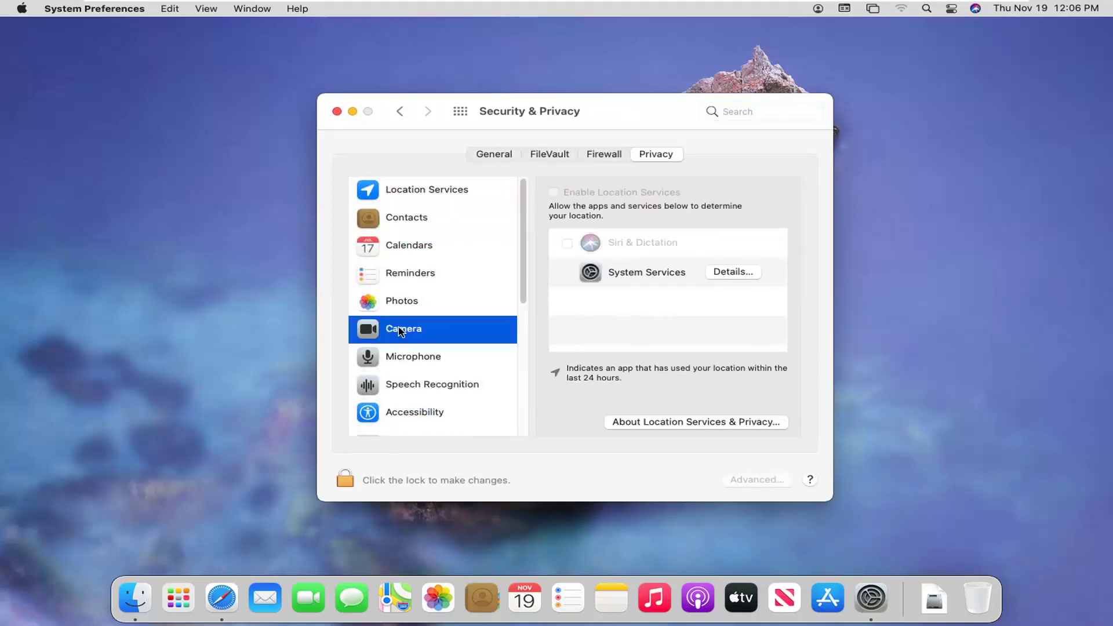
click(399, 359)
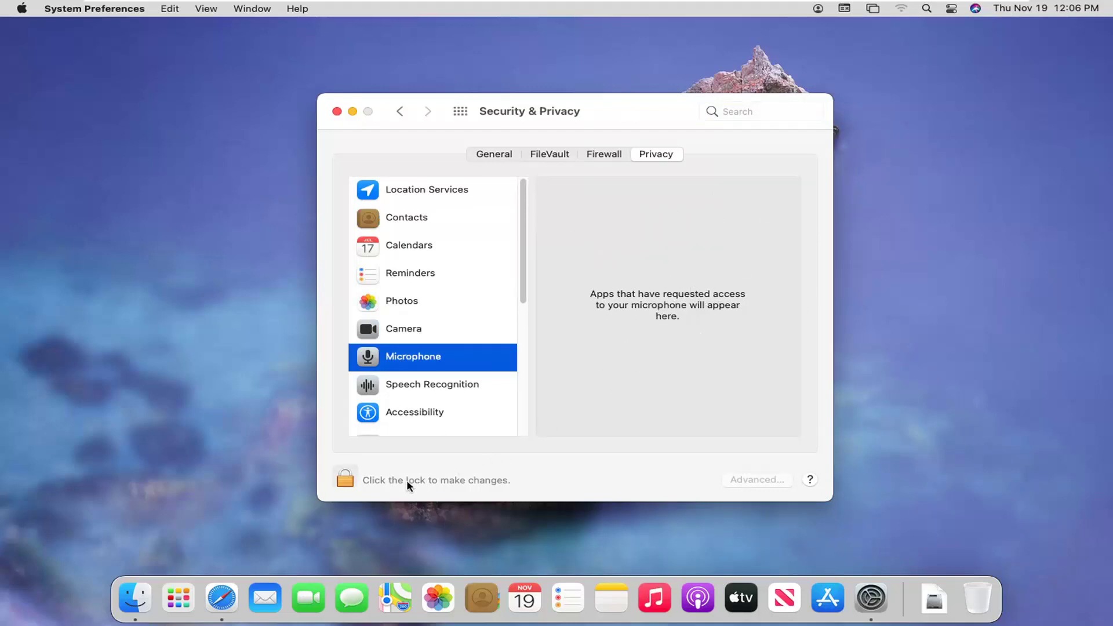
Unlock Security & Privacy with the admin password, recheck Camera and Microphone, then close System Preferences.
click(348, 480)
text(password)
key(Return)
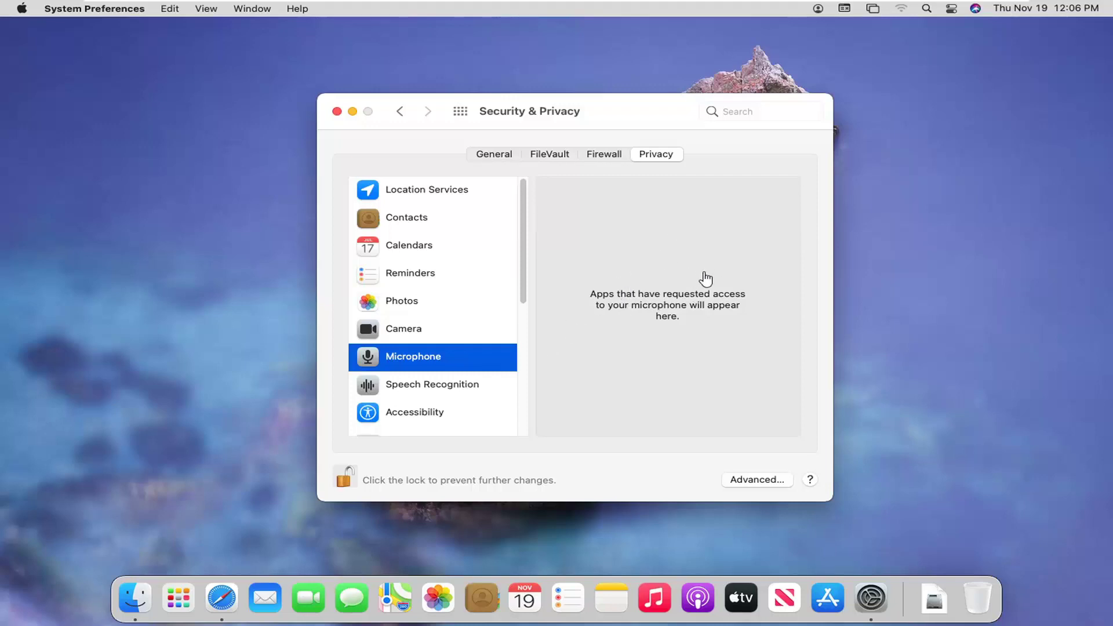
click(385, 327)
click(391, 355)
click(336, 111)
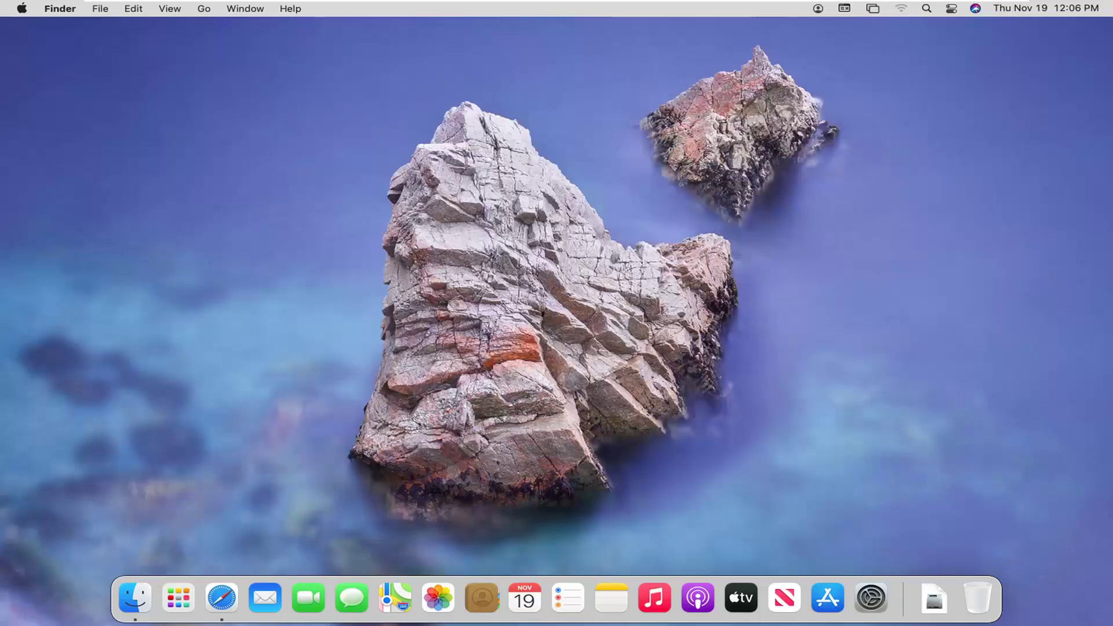